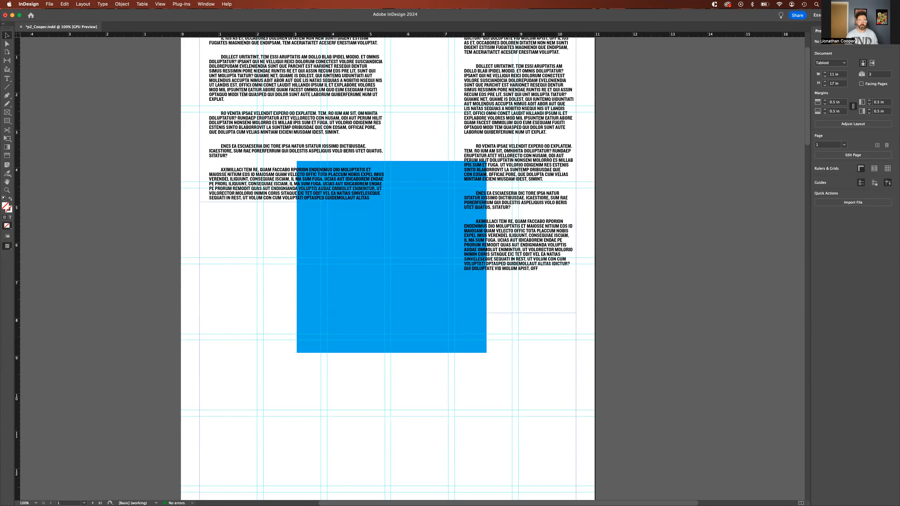
# - Switch to Finder and open the assets folder inside Project 2 of the DES 2230 folder
pyautogui.press('super+Tab')
pyautogui.moveTo(476, 318); pyautogui.dragTo(404, 314)
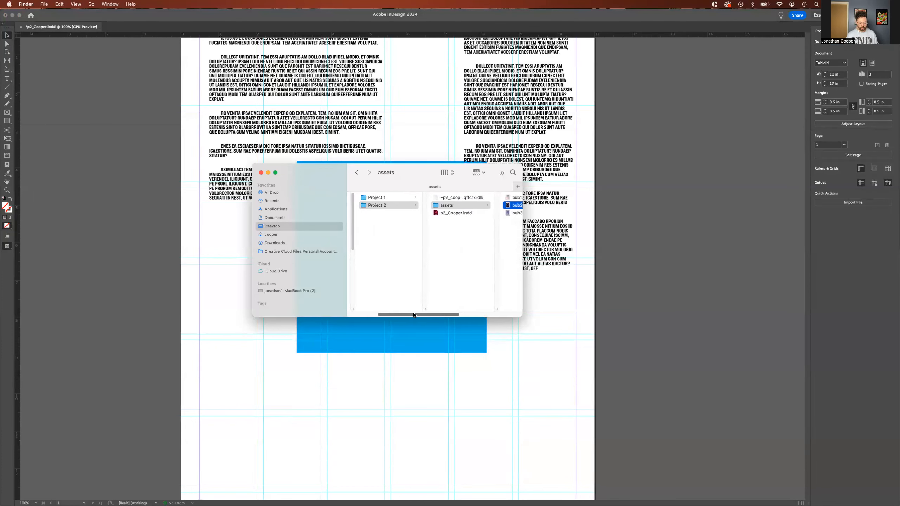
pyautogui.click(395, 213)
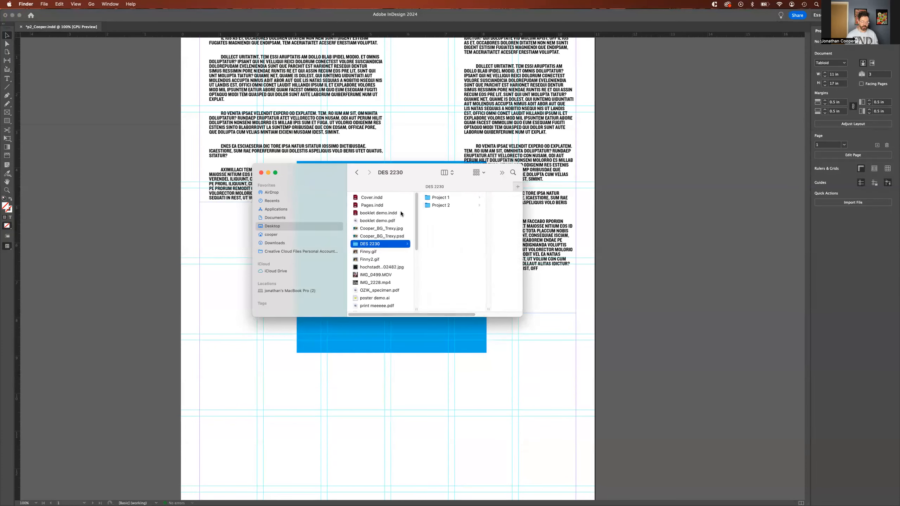
pyautogui.click(437, 207)
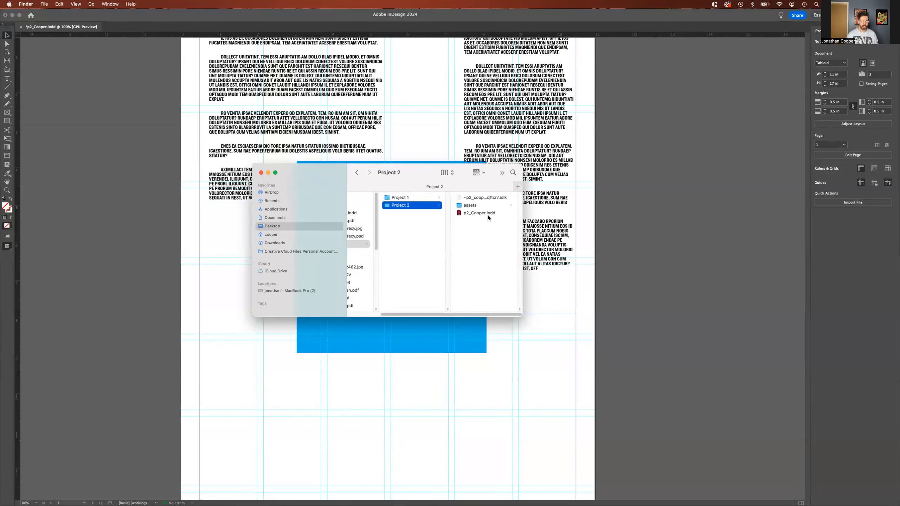
pyautogui.click(469, 206)
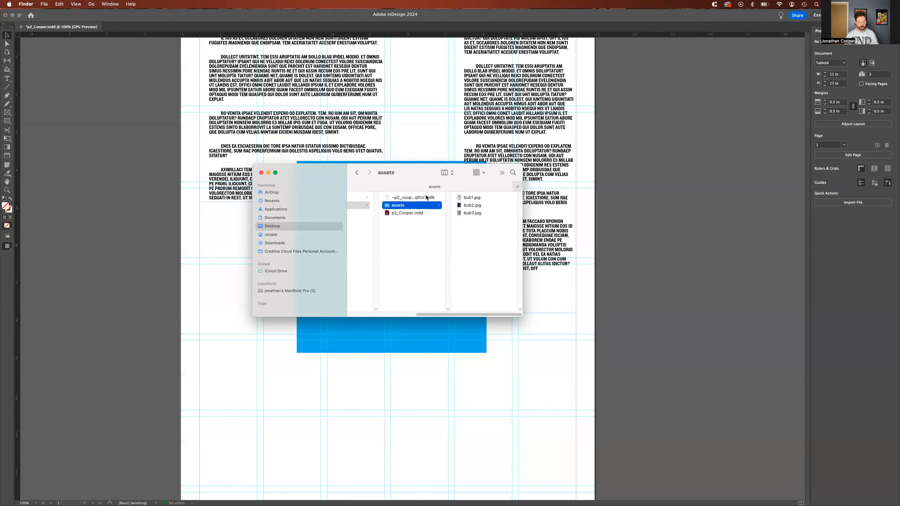
# - Examine the .idlk lock file, the InDesign document and the assets folder in Project 2, and return to InDesign
pyautogui.click(390, 197)
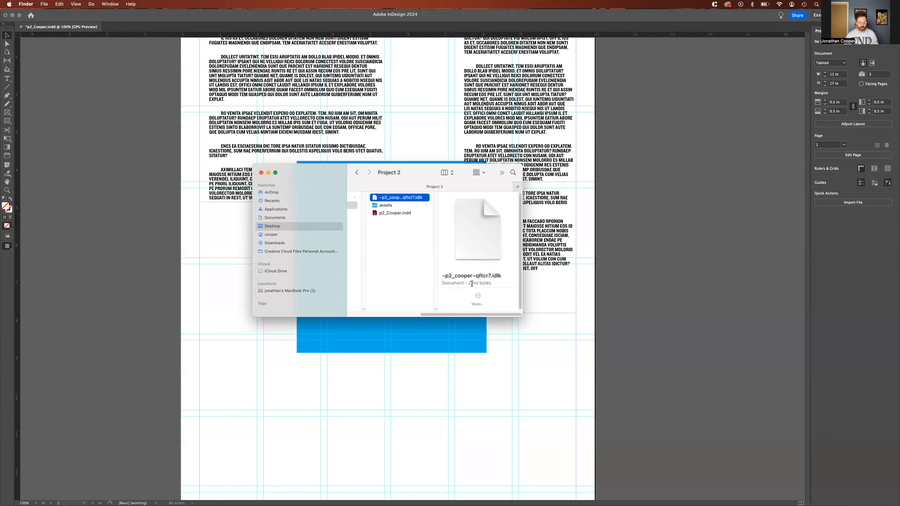
pyautogui.click(396, 197)
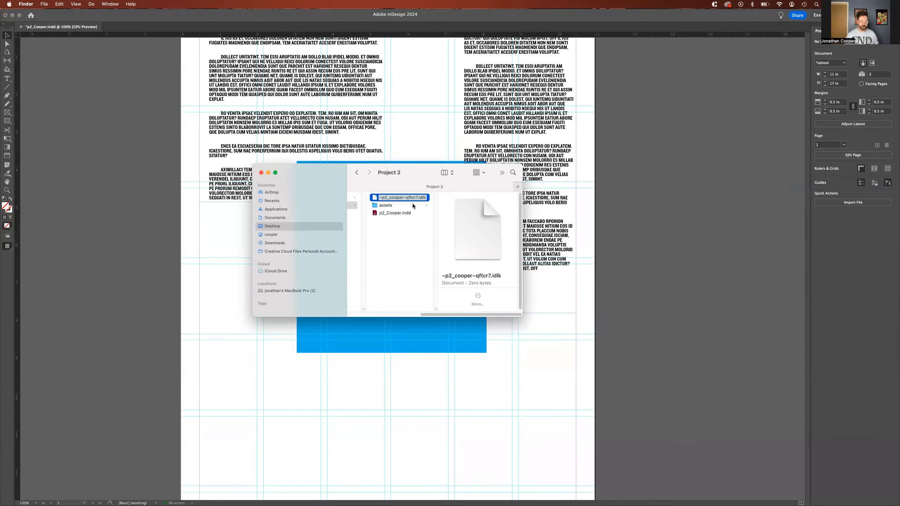
pyautogui.click(410, 213)
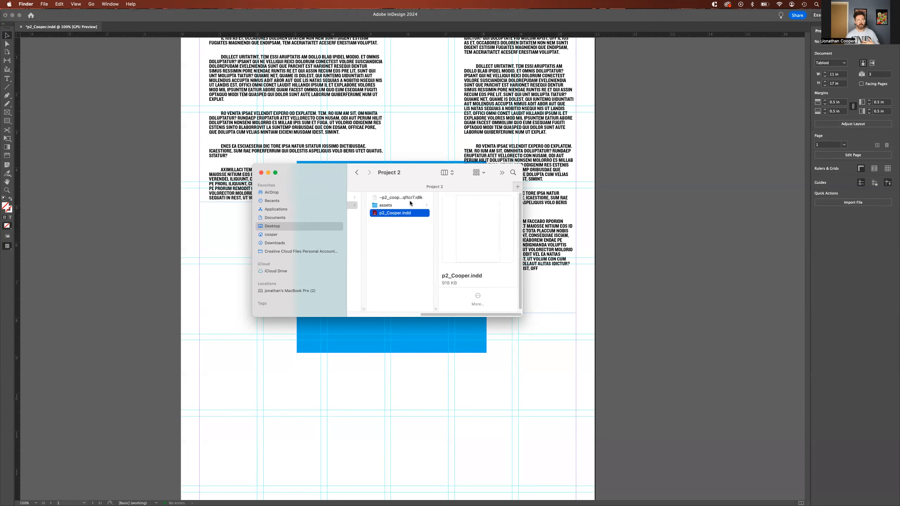
pyautogui.click(409, 197)
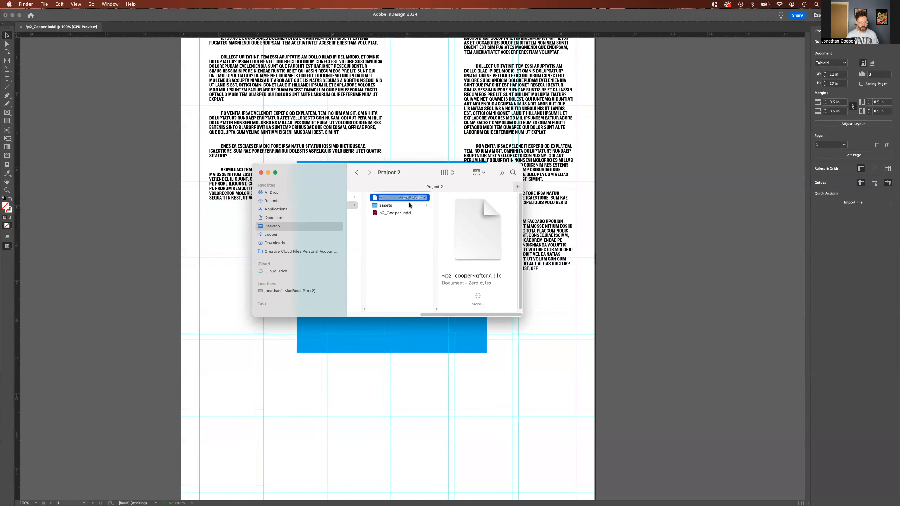
pyautogui.click(409, 205)
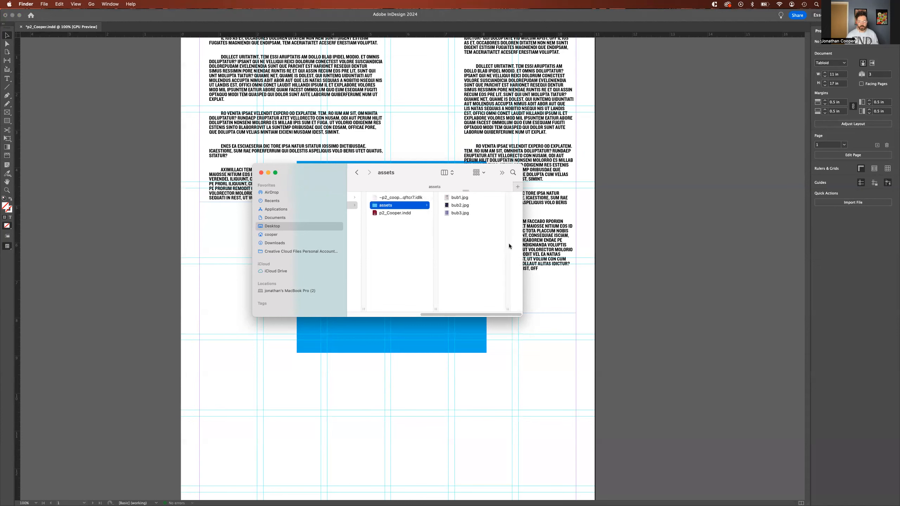
pyautogui.click(546, 328)
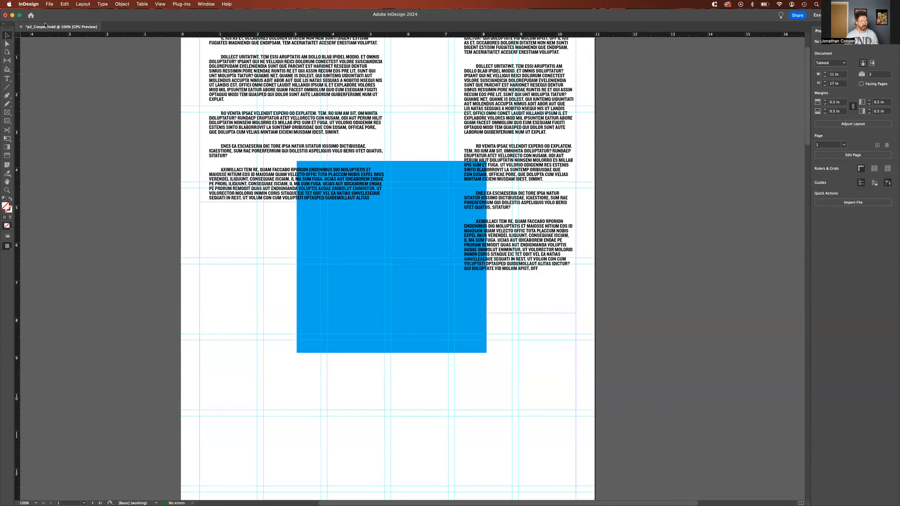
# - Place bub1.jpg below the first text column in a frame about 4.92 in wide and 6.36 in high
pyautogui.click(48, 5)
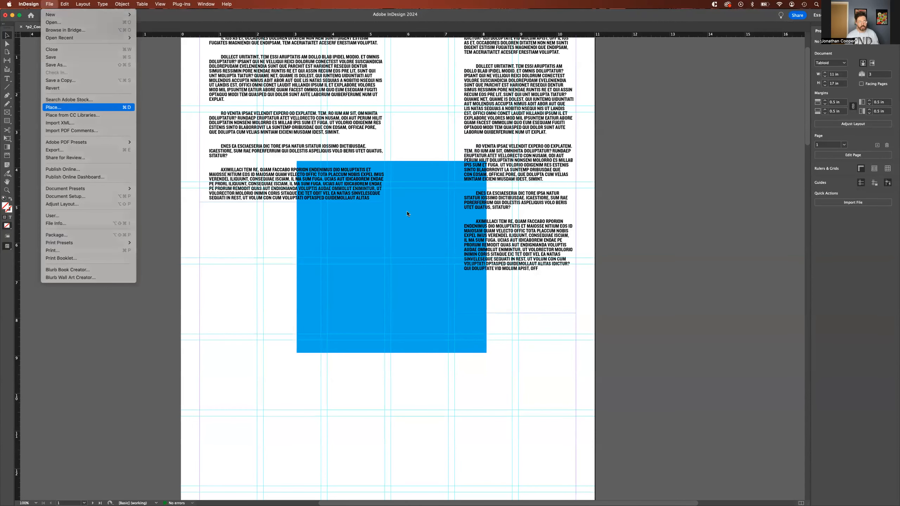
pyautogui.press('Return')
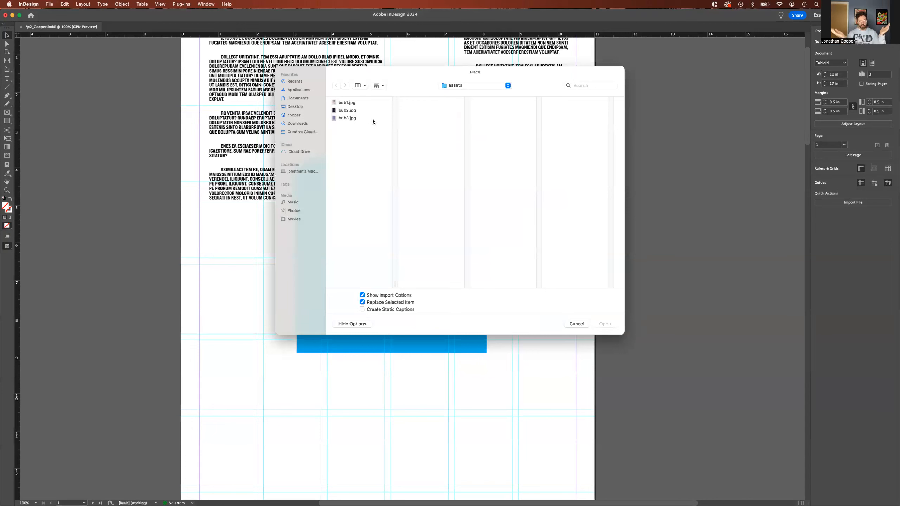
pyautogui.click(364, 110)
pyautogui.click(364, 102)
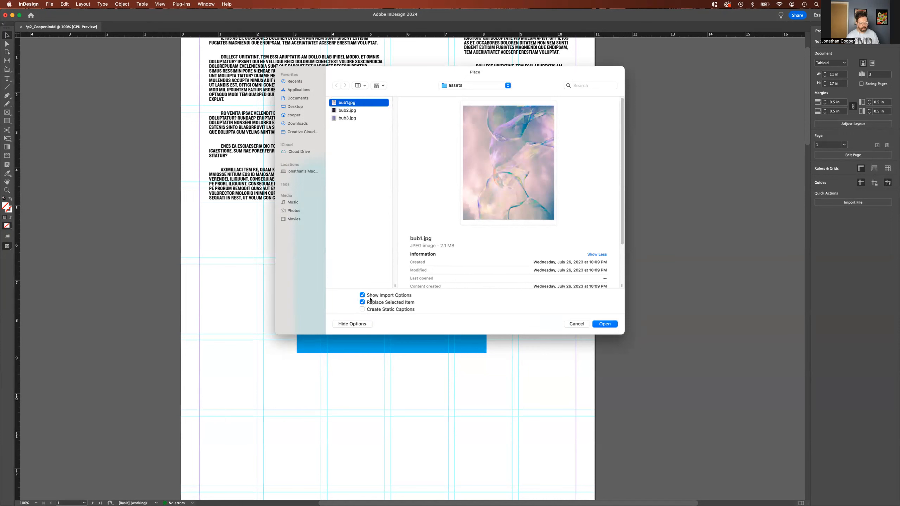
pyautogui.click(602, 326)
pyautogui.click(541, 327)
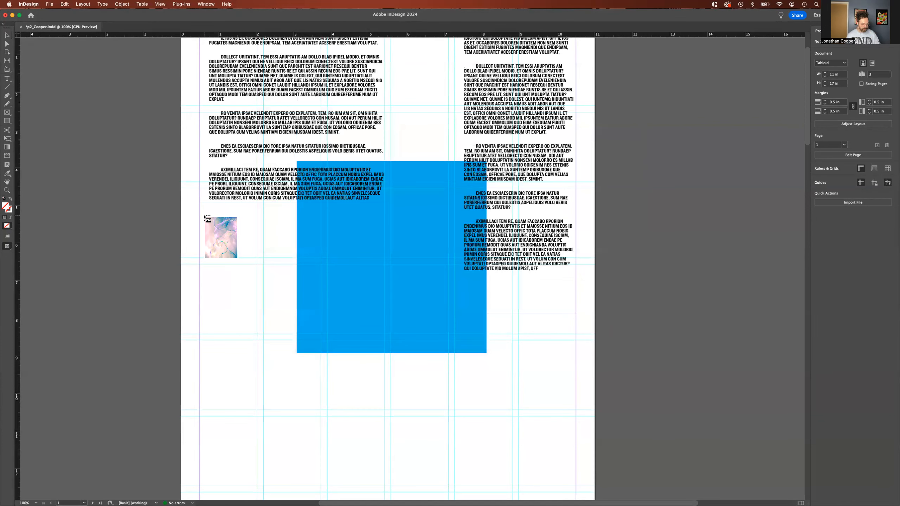
pyautogui.moveTo(202, 215); pyautogui.dragTo(384, 340)
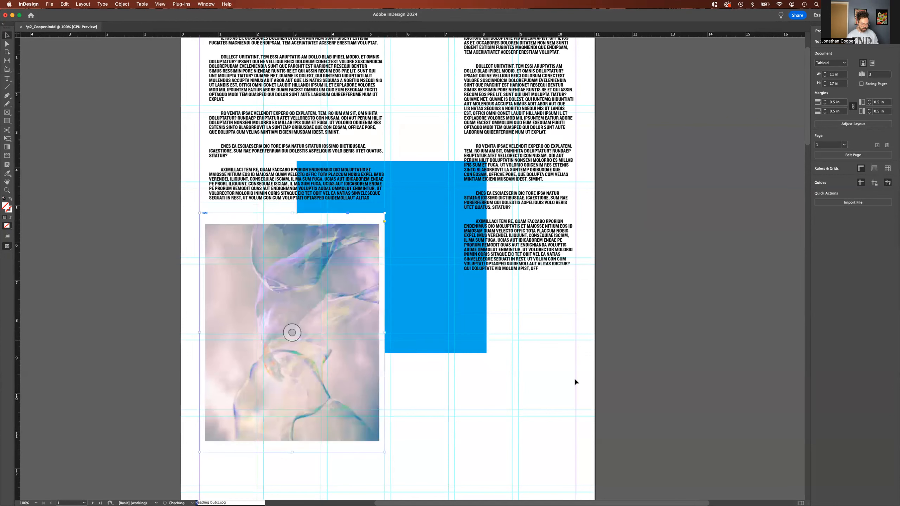
pyautogui.click(559, 355)
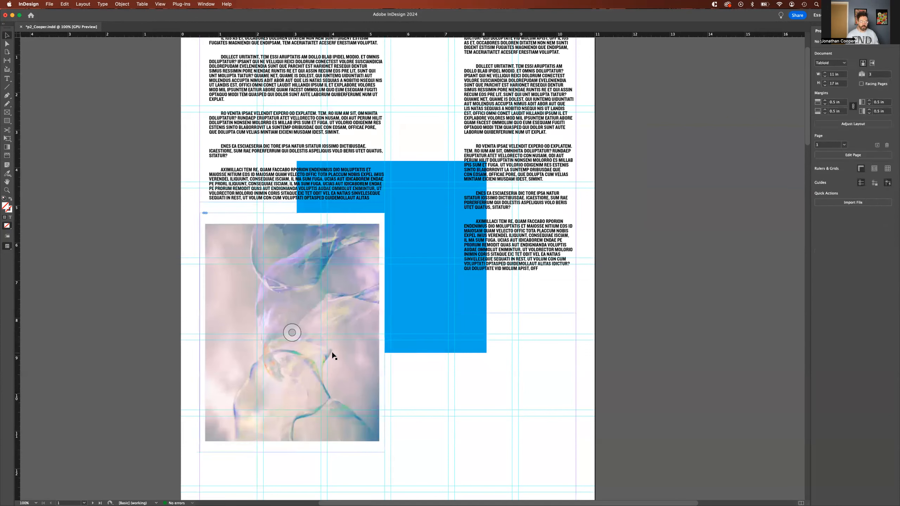
# - Examine the placed image's frame and check the page in Preview mode before returning to the normal view
pyautogui.click(364, 367)
pyautogui.scroll(-2, 552, 367)
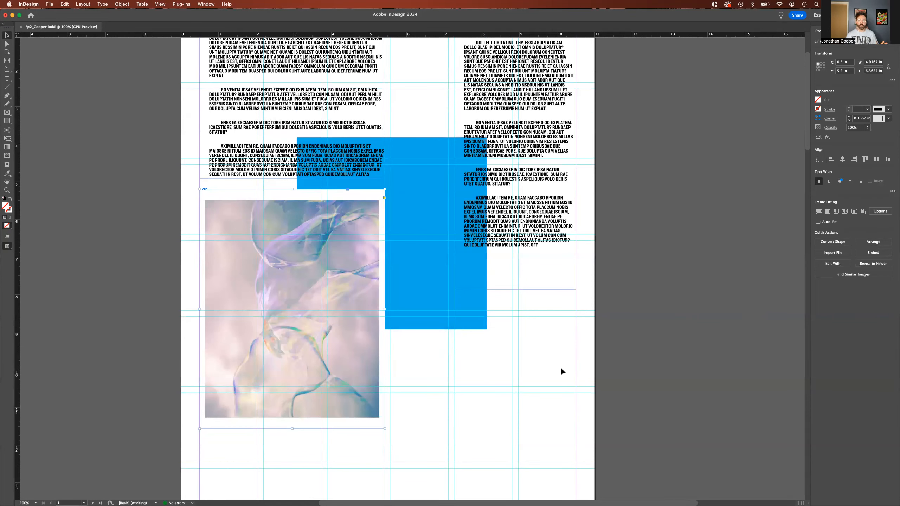
pyautogui.click(426, 357)
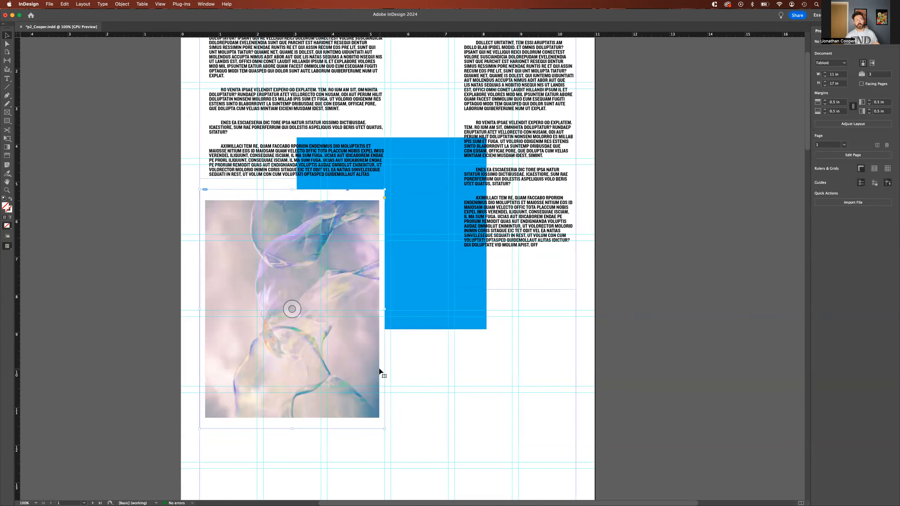
pyautogui.click(380, 371)
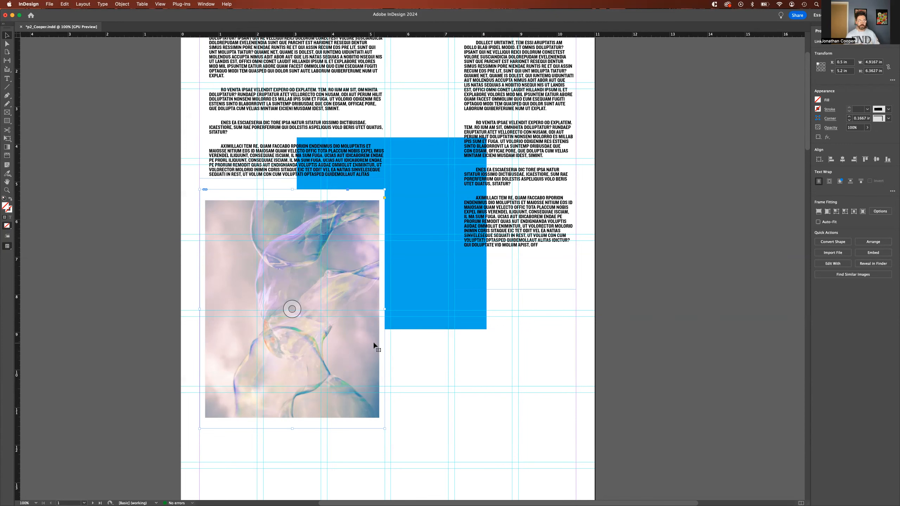
pyautogui.click(513, 335)
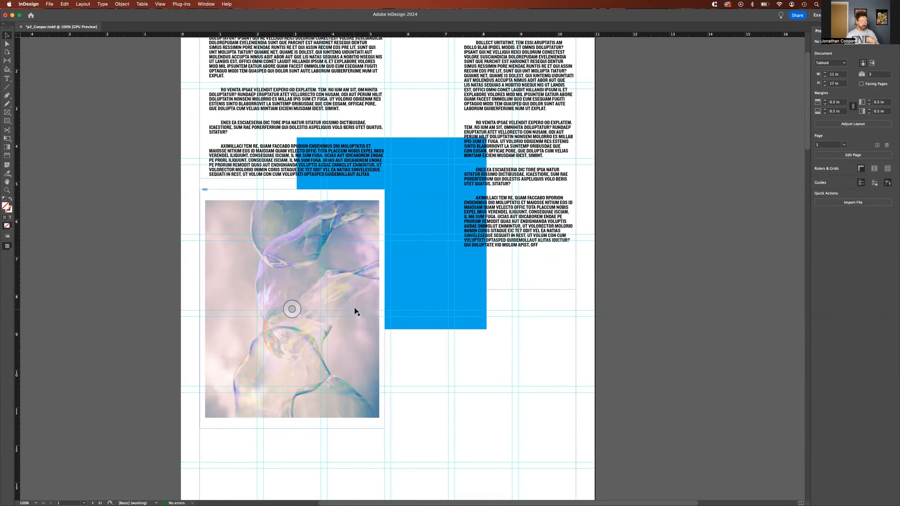
pyautogui.press('w')
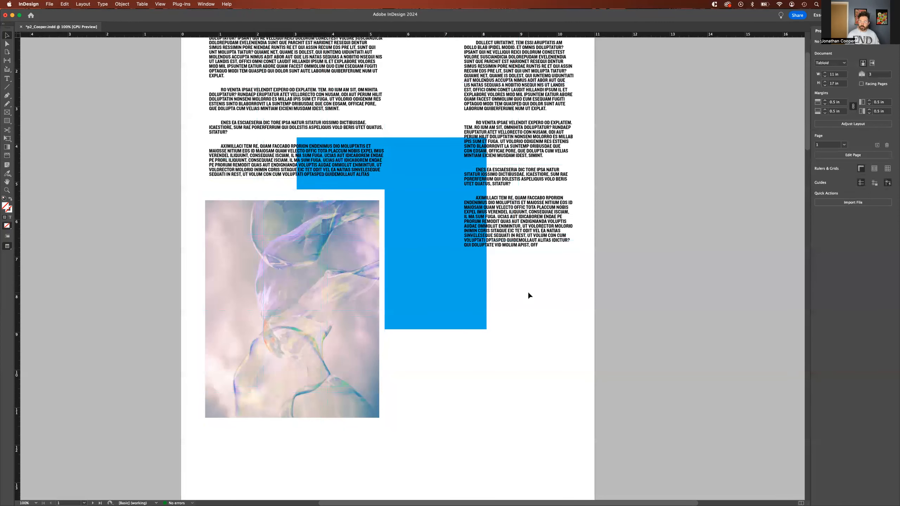
pyautogui.press('w')
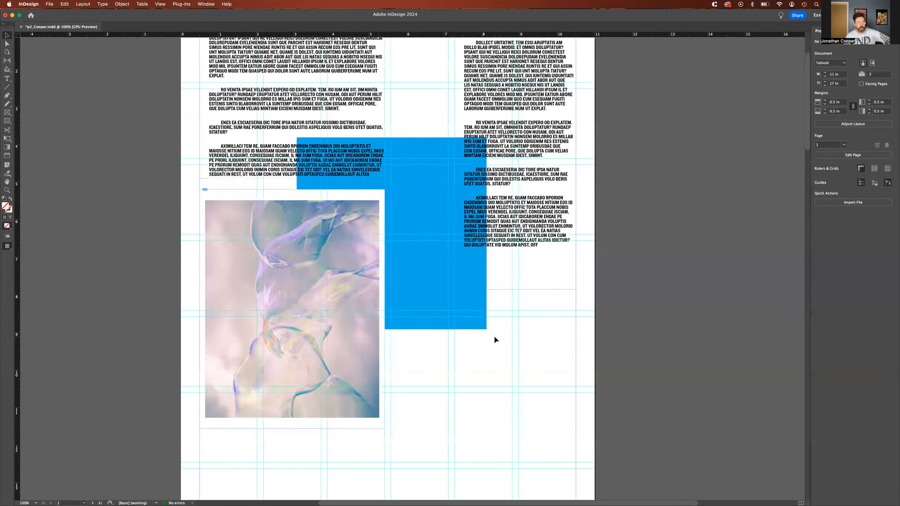
# - Set the document's display performance to High Quality Display
pyautogui.click(312, 228)
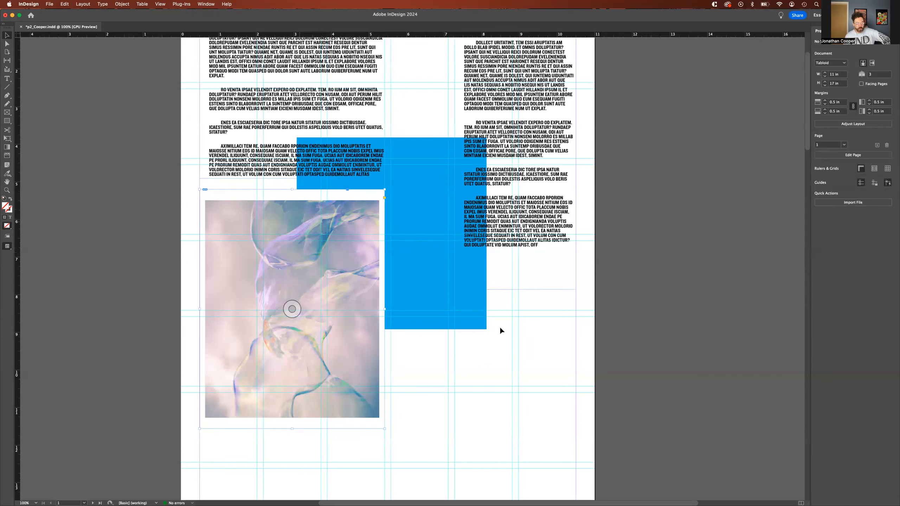
pyautogui.scroll(-2, 507, 313)
pyautogui.scroll(-5, 508, 316)
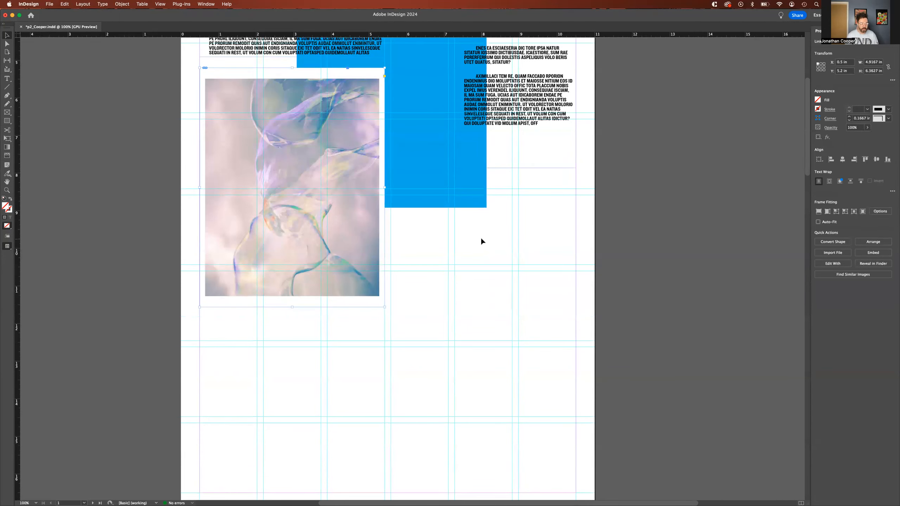
pyautogui.scroll(12, 481, 240)
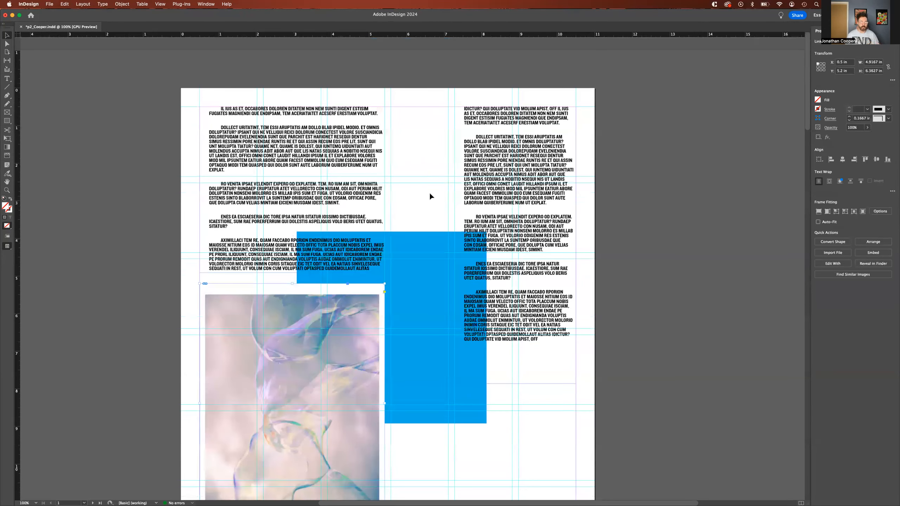
pyautogui.scroll(-1, 429, 192)
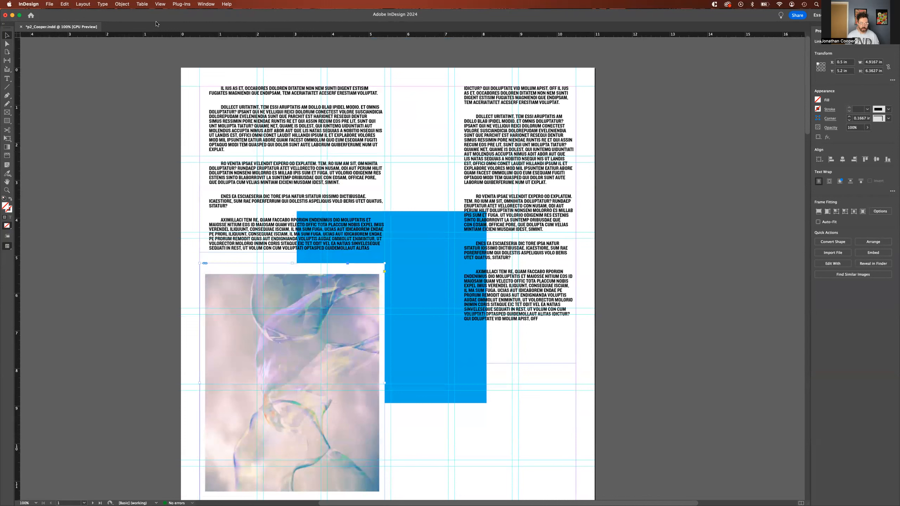
pyautogui.click(160, 4)
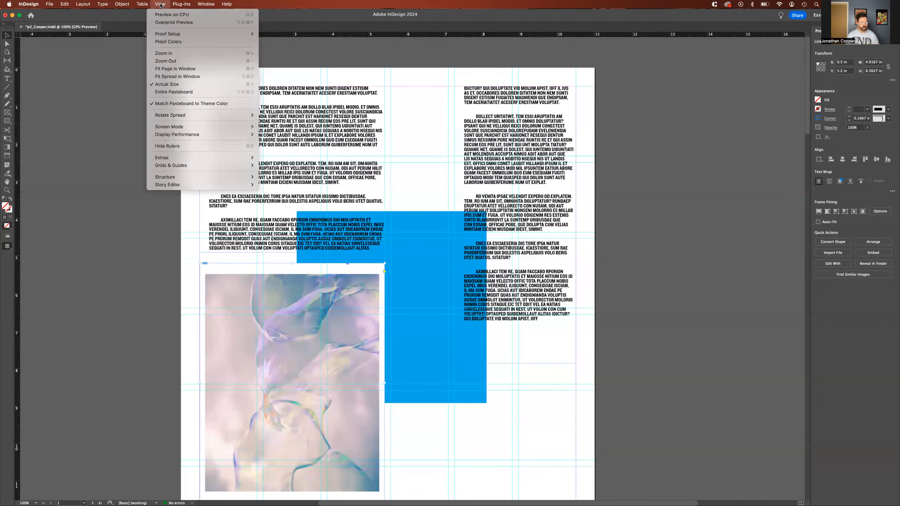
pyautogui.moveTo(213, 135)
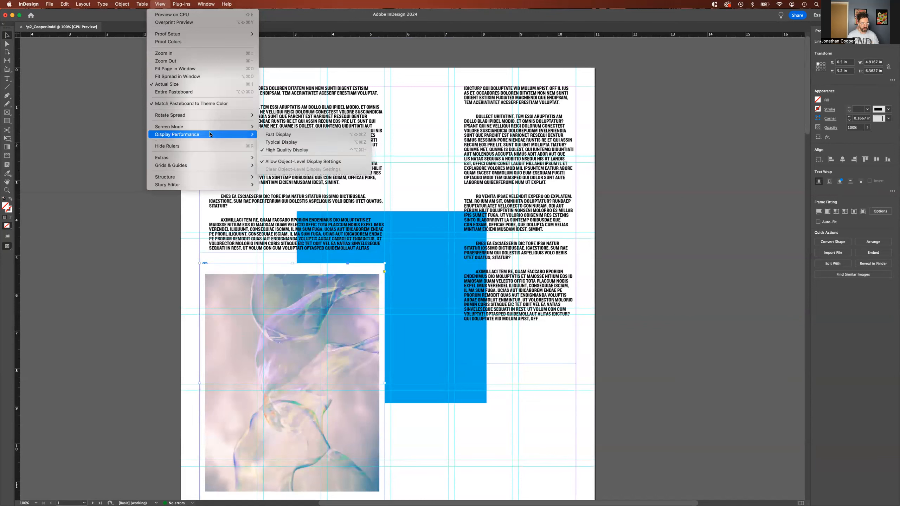
pyautogui.click(281, 151)
pyautogui.click(540, 362)
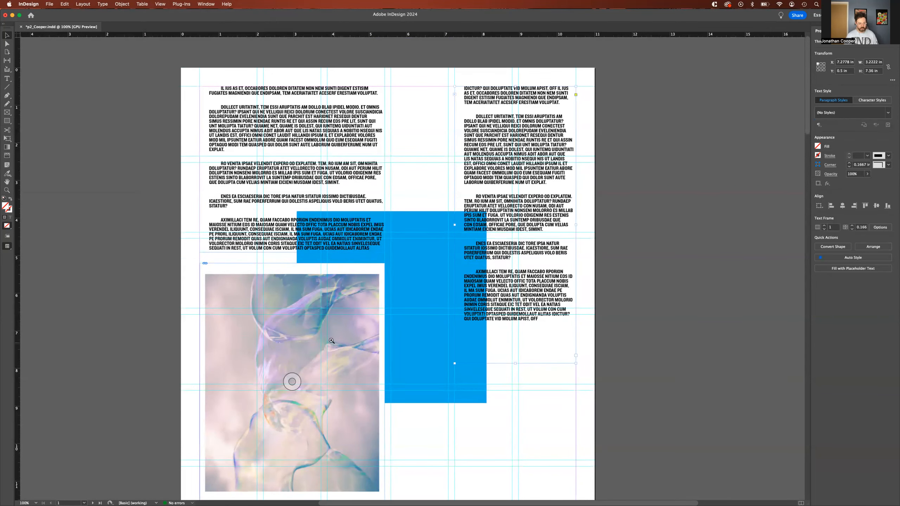
# - Inspect the upper part of the placed image at 400% and reapply High Quality Display
pyautogui.click(331, 340)
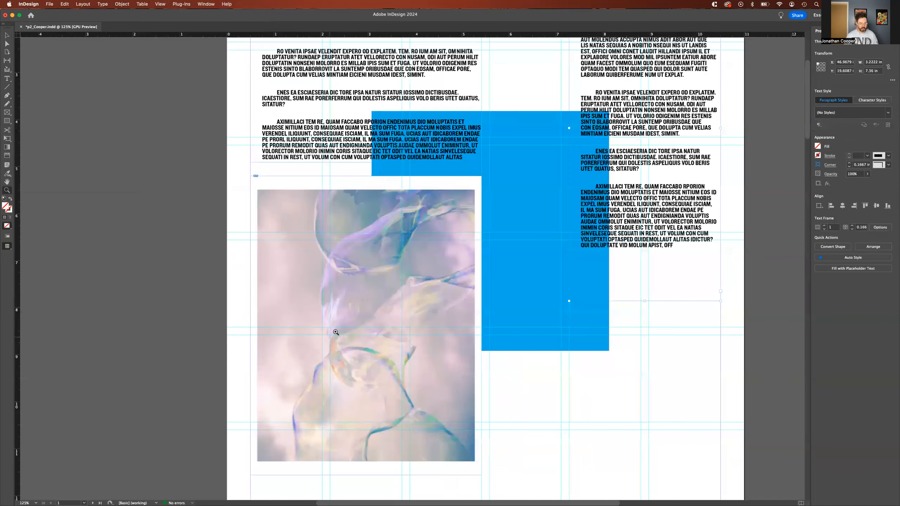
pyautogui.click(406, 216)
pyautogui.click(407, 173)
pyautogui.click(351, 237)
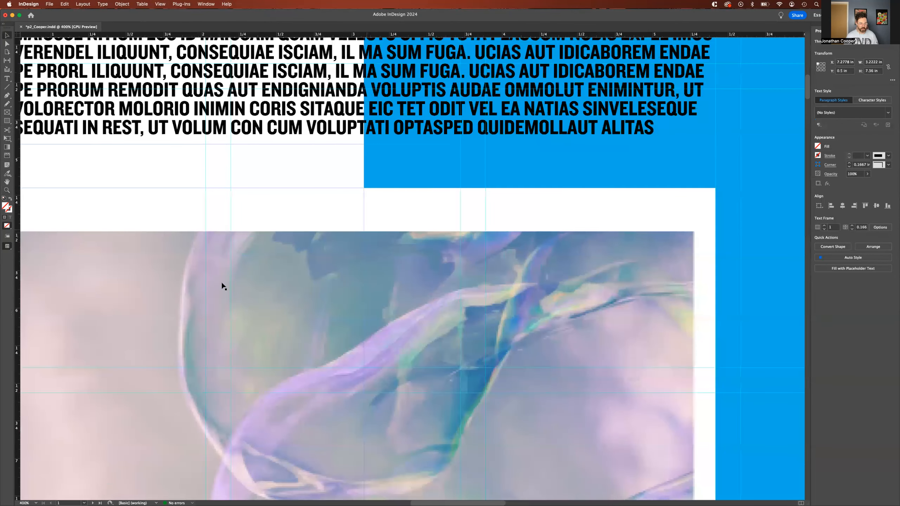
pyautogui.scroll(-5, 369, 344)
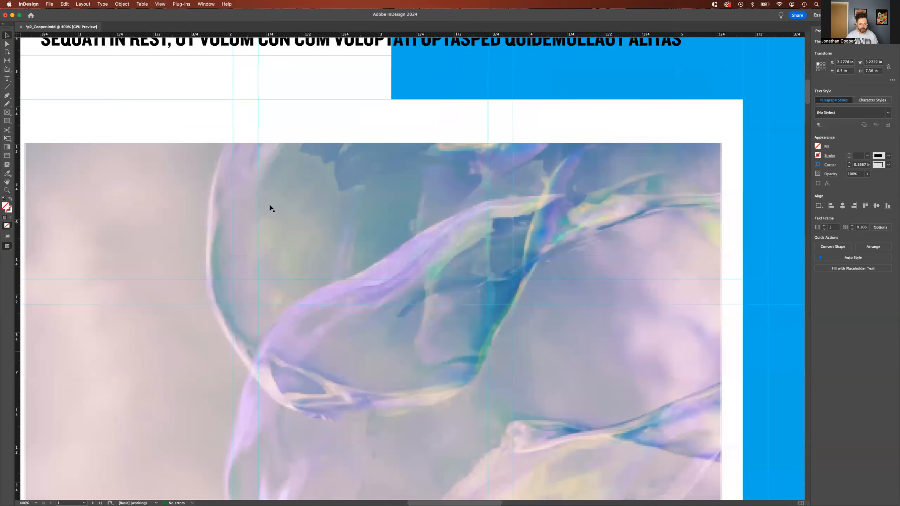
pyautogui.scroll(-1, 271, 208)
pyautogui.click(160, 4)
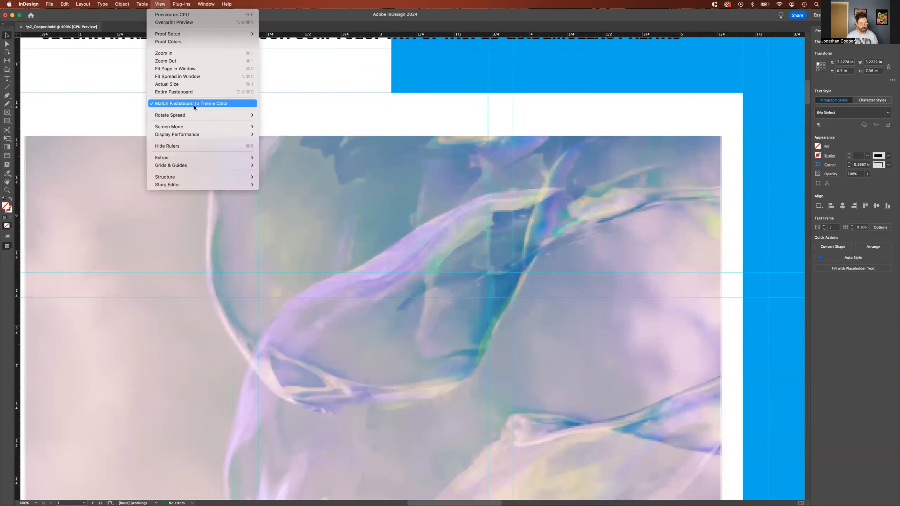
pyautogui.moveTo(248, 134)
pyautogui.click(291, 152)
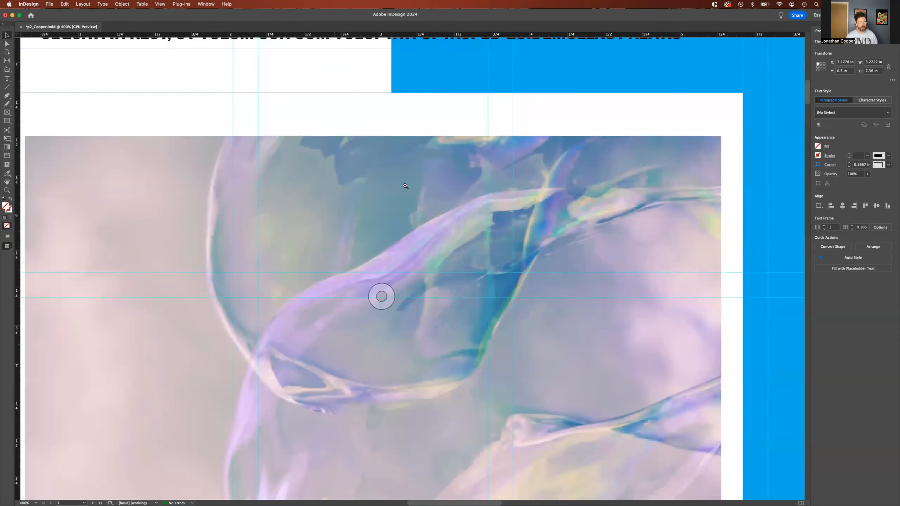
pyautogui.press('super+minus')
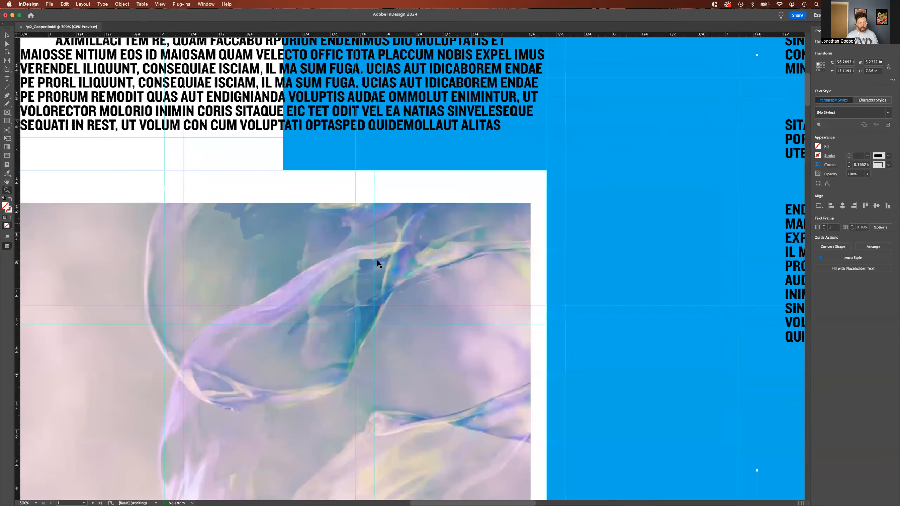
# - Switch the document's display performance to Fast Display
pyautogui.press('super+minus')
pyautogui.press('super+minus')
pyautogui.press('super+minus')
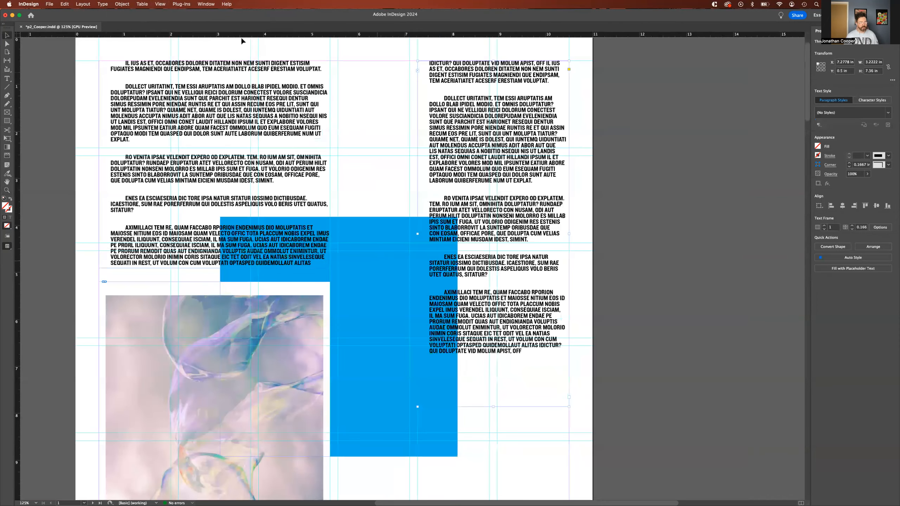
pyautogui.click(164, 4)
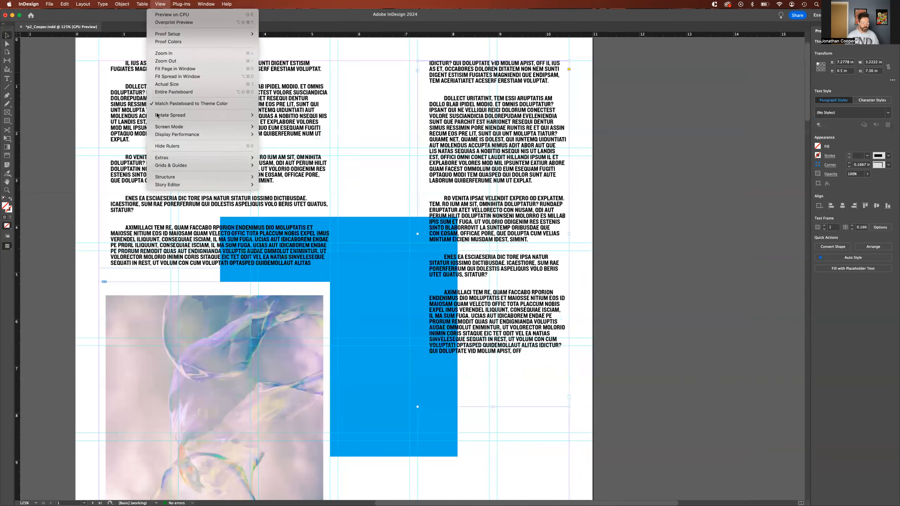
pyautogui.moveTo(198, 134)
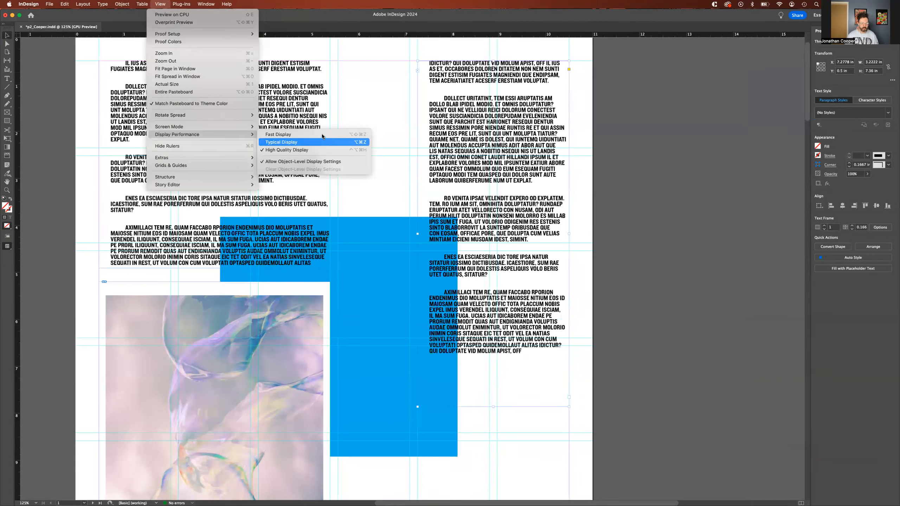
pyautogui.click(322, 135)
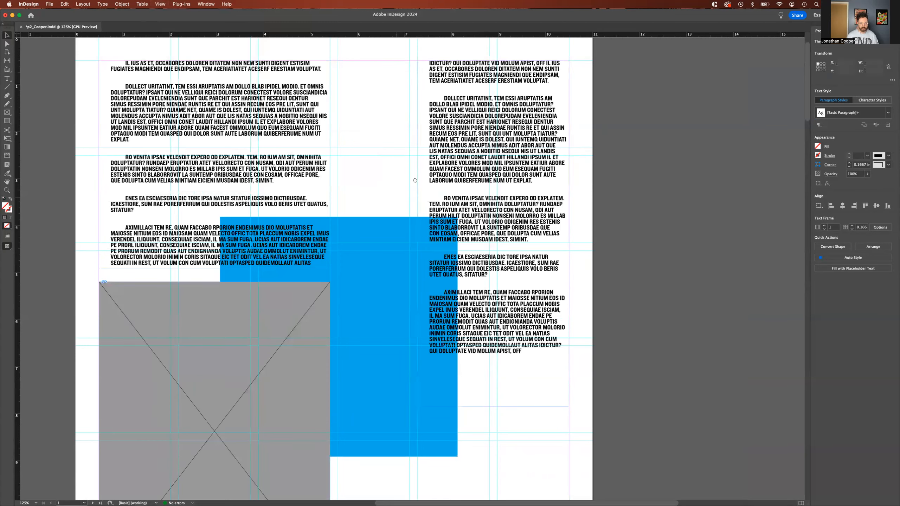
# - Switch the document's display performance from Fast Display back to High Quality Display
pyautogui.moveTo(388, 208); pyautogui.dragTo(415, 180)
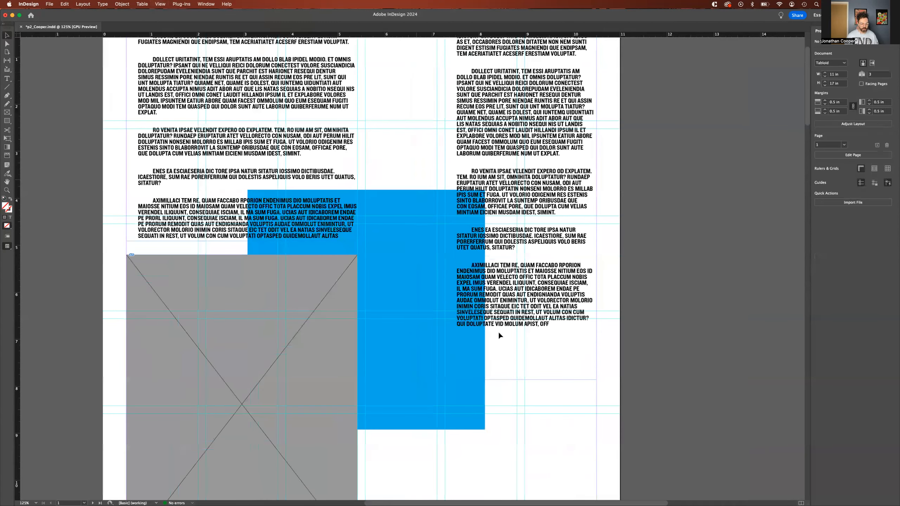
pyautogui.press('super+minus')
pyautogui.press('super+minus')
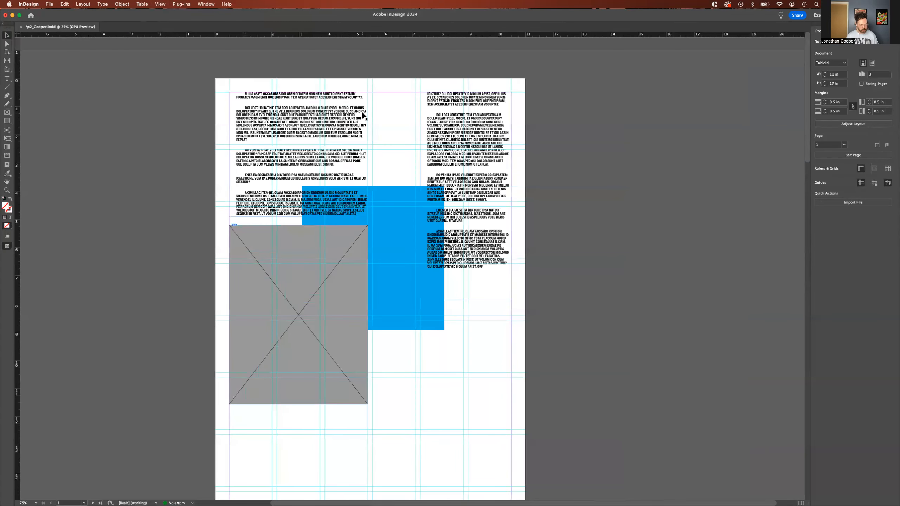
pyautogui.click(160, 4)
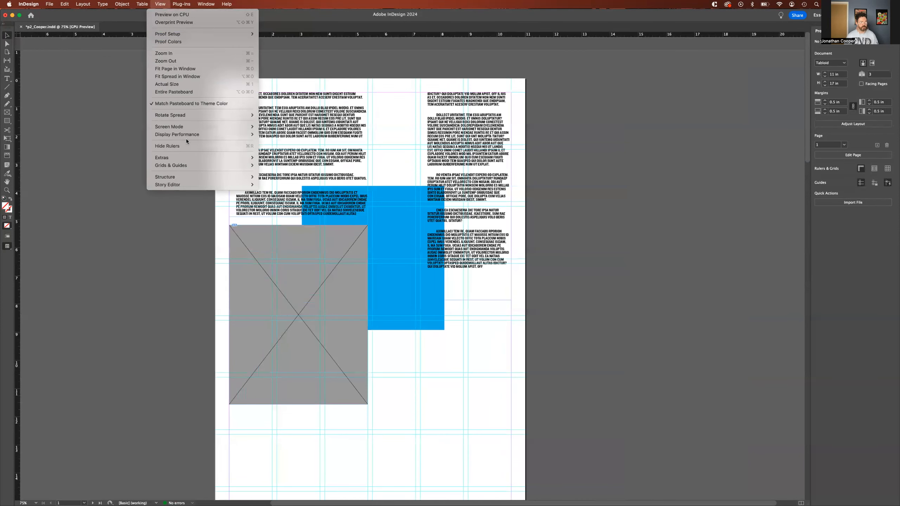
pyautogui.moveTo(253, 137)
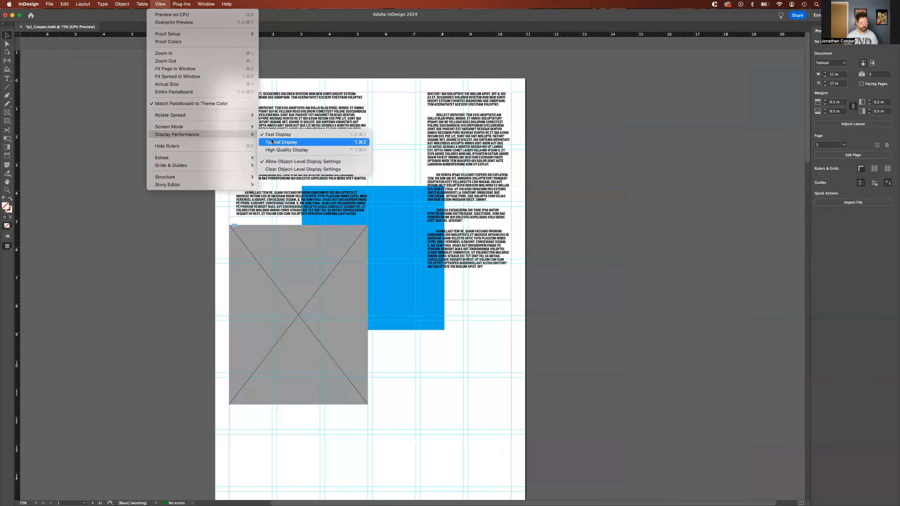
pyautogui.click(302, 151)
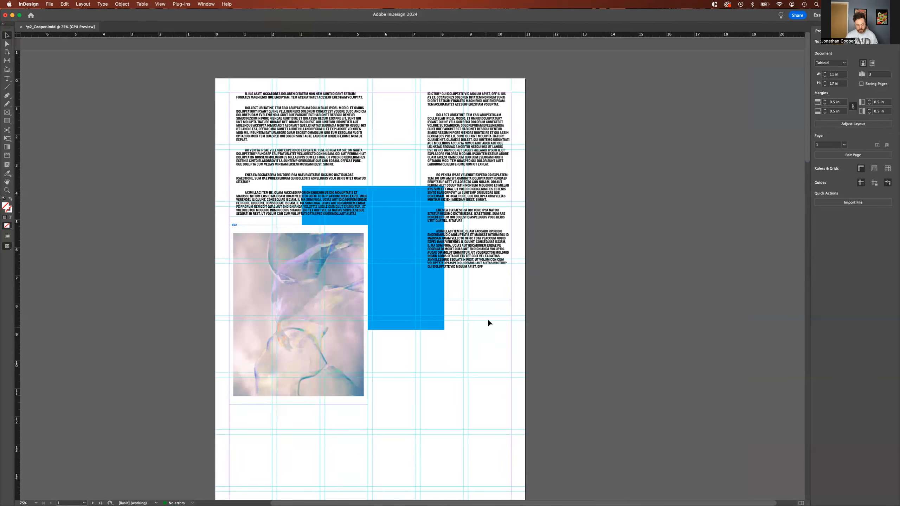